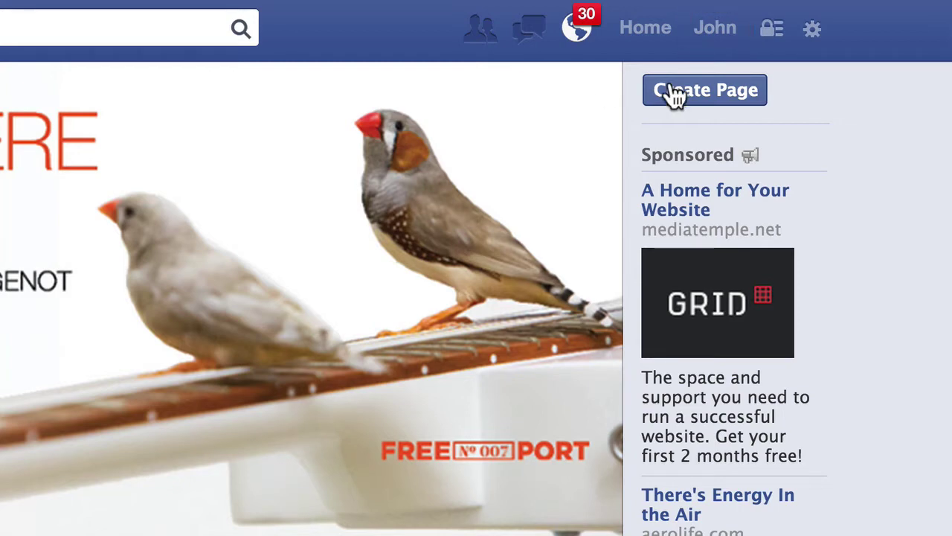
# Step: Open the Create a Page screen and remove the ref_id parameter from its web address
pyautogui.click(725, 95)
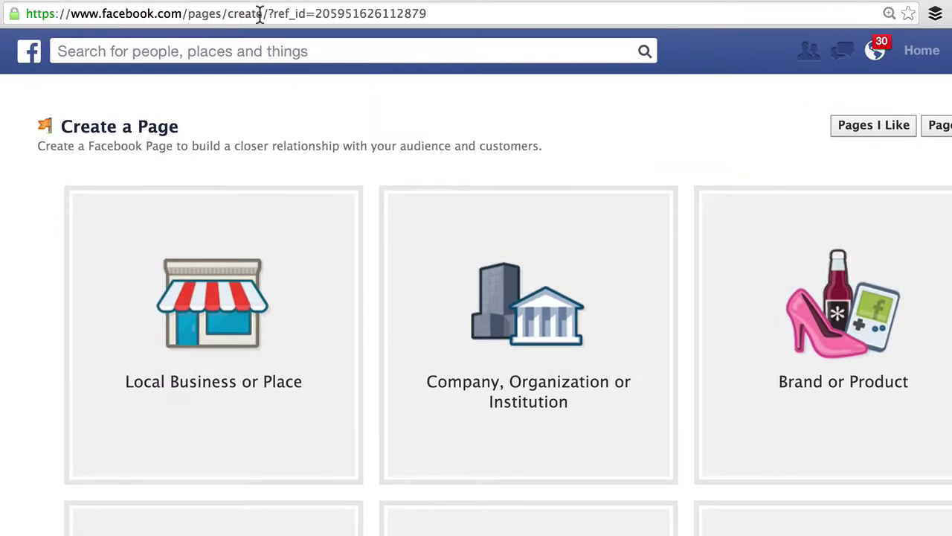
pyautogui.moveTo(266, 13); pyautogui.dragTo(480, 1)
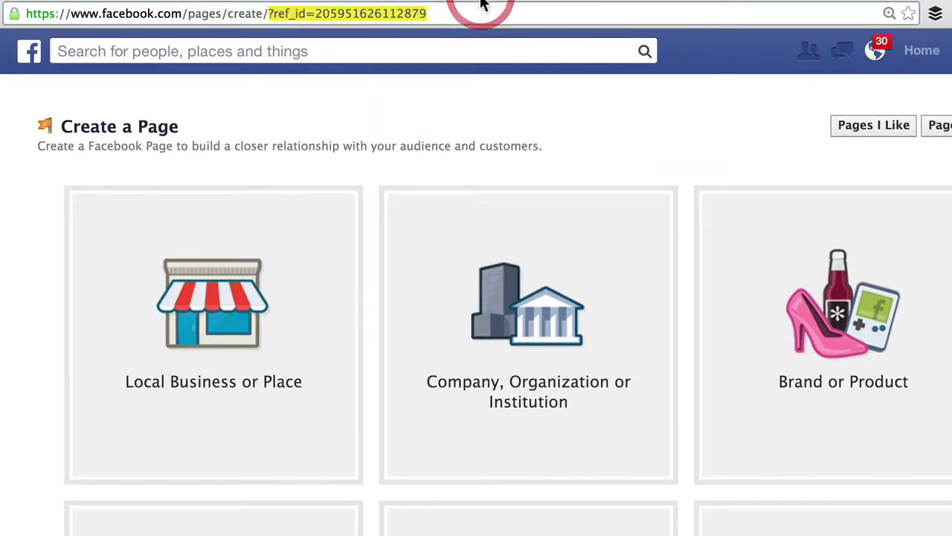
pyautogui.press('BackSpace')
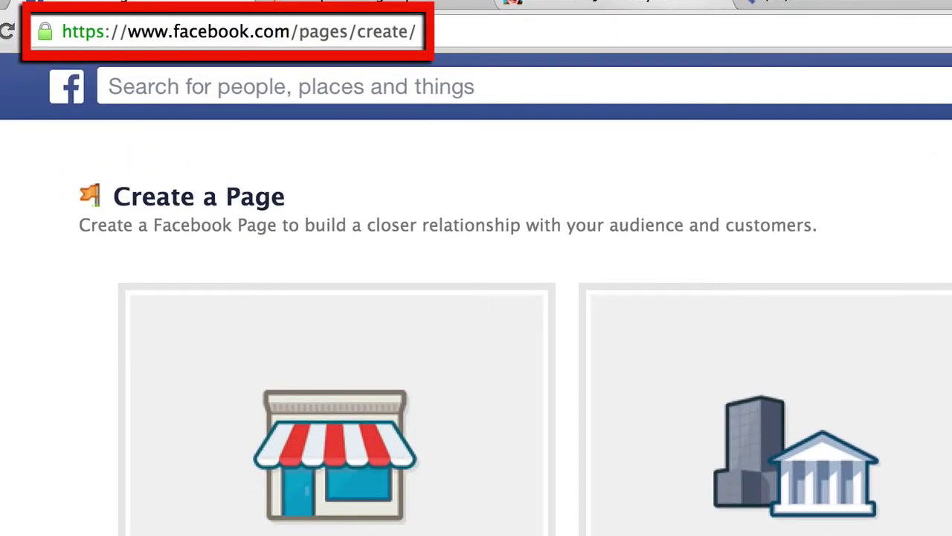
pyautogui.scroll(-3, 7, 425)
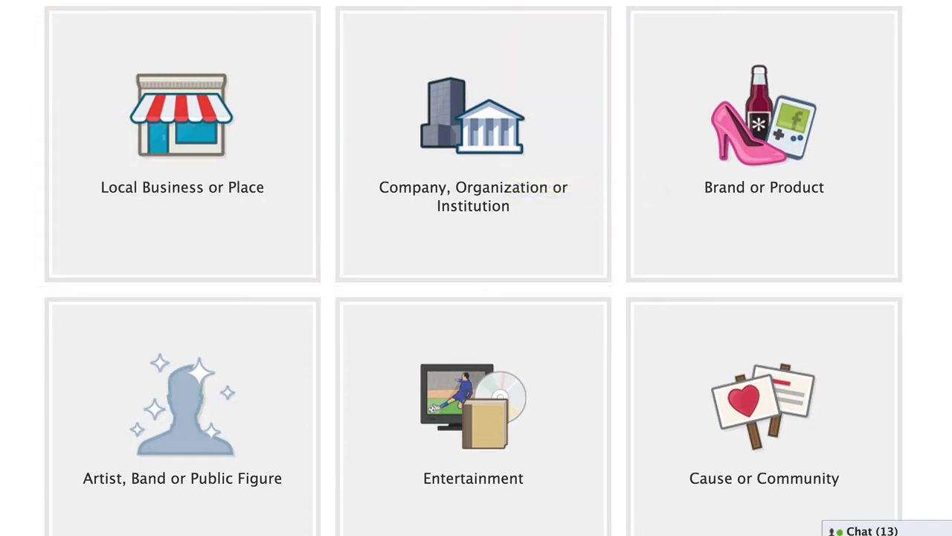
# Step: Choose Local Business or Place as the page type and set its category to Pet Services
pyautogui.click(192, 128)
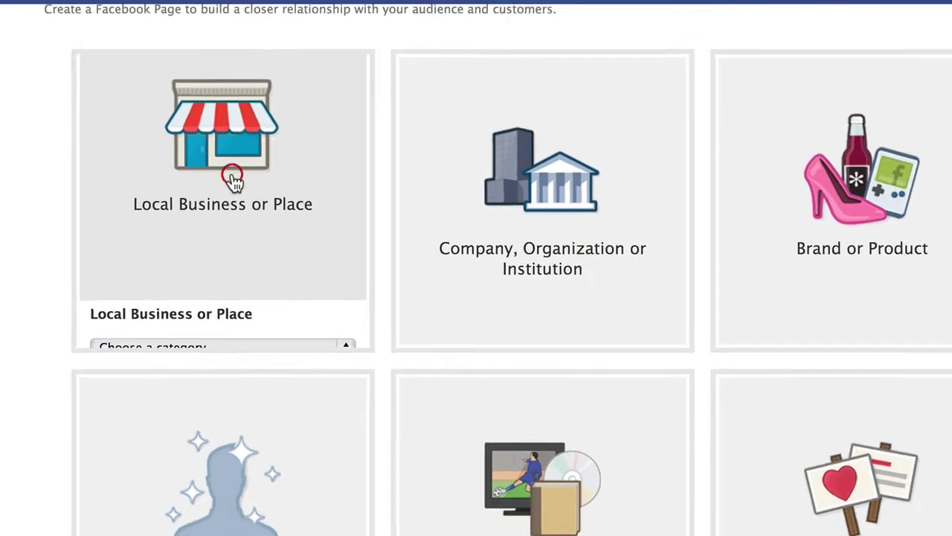
pyautogui.click(153, 227)
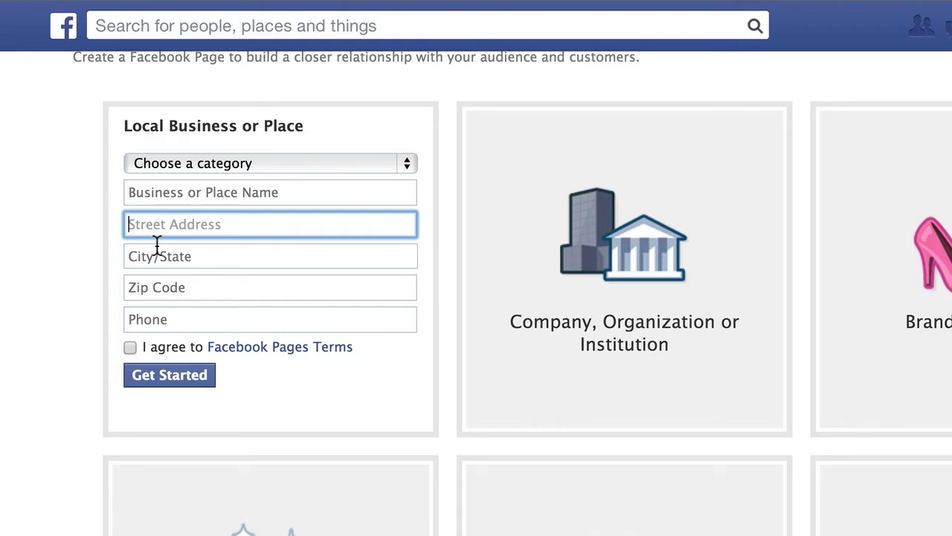
pyautogui.click(193, 162)
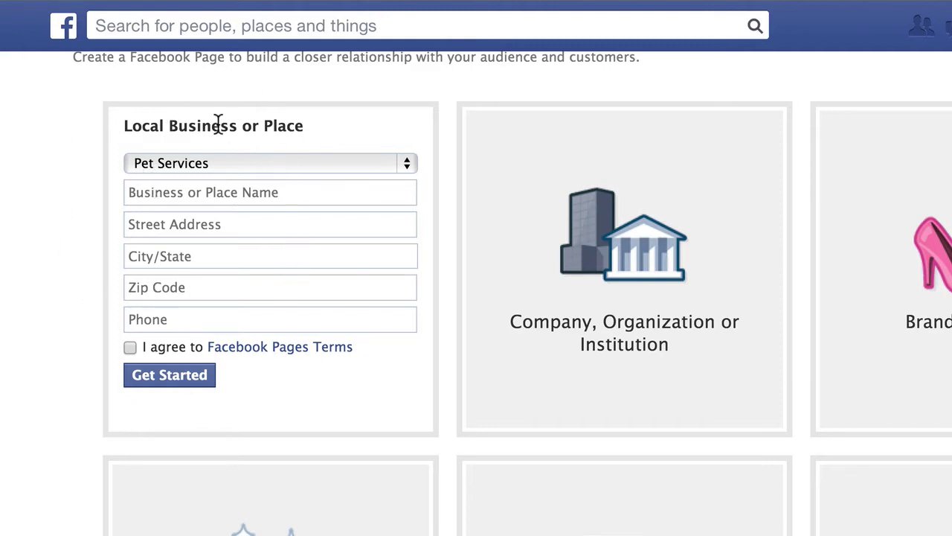
# Step: Look at the fields required for the Company, Organization or Institution page type
pyautogui.click(628, 309)
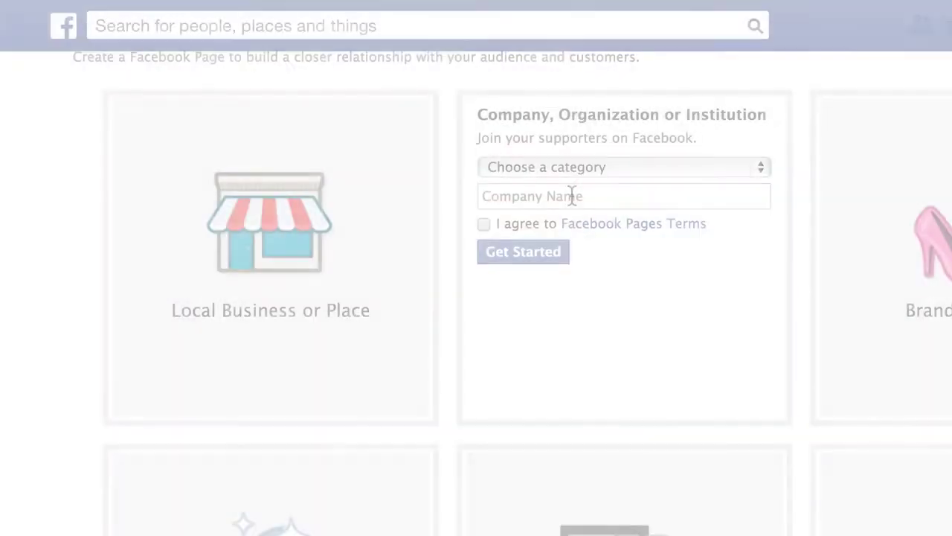
pyautogui.click(572, 196)
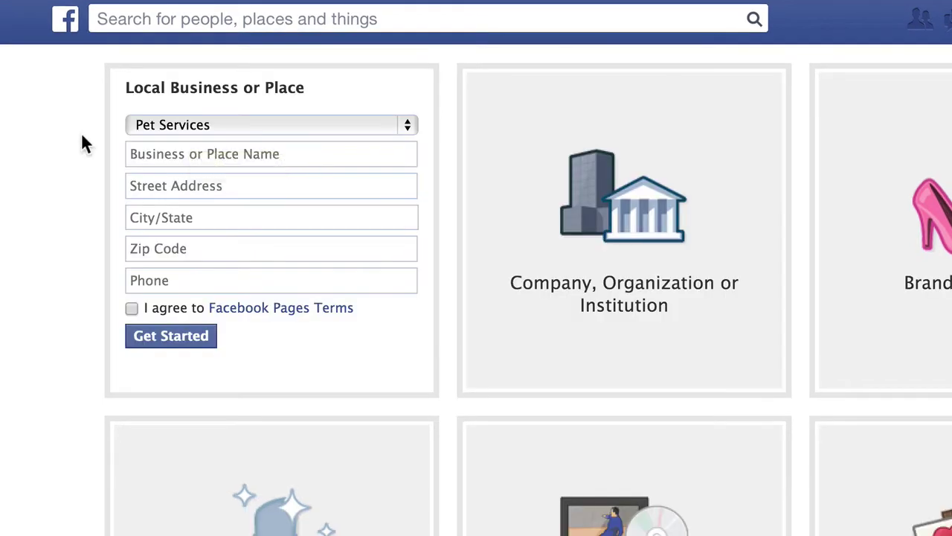
# Step: Enter Loyal Labs as the name of the local business and fill in its street address and city/state
pyautogui.click(189, 158)
pyautogui.write('Loyal ')
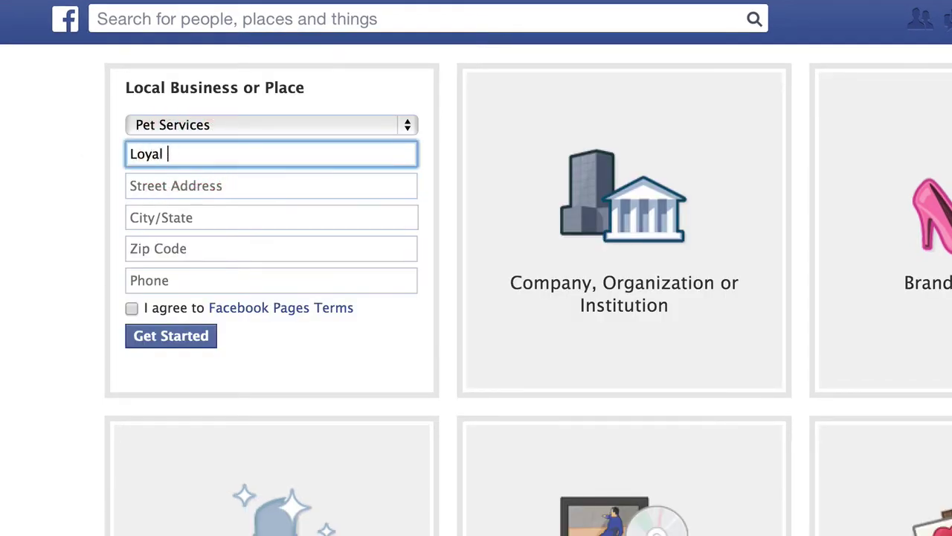
pyautogui.write('Labs')
pyautogui.click(160, 153)
pyautogui.click(187, 185)
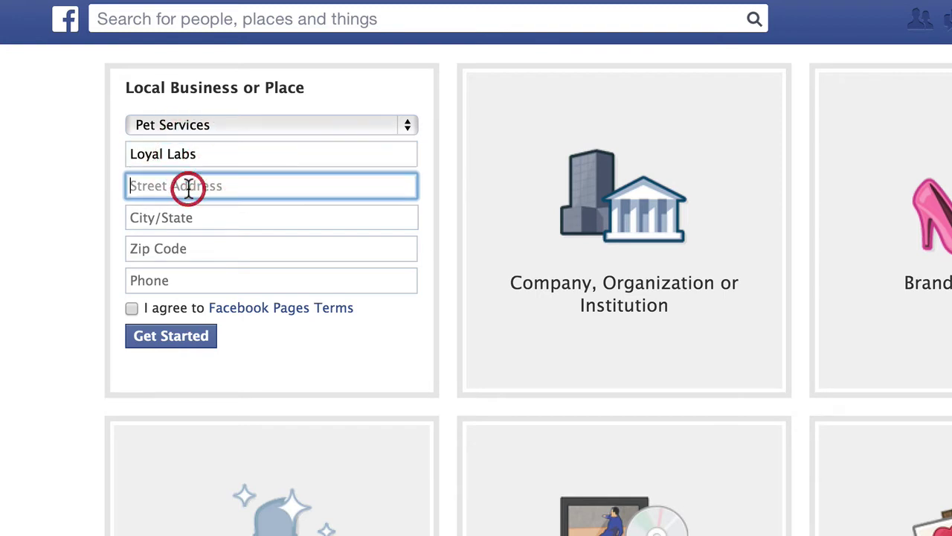
pyautogui.write('100 ')
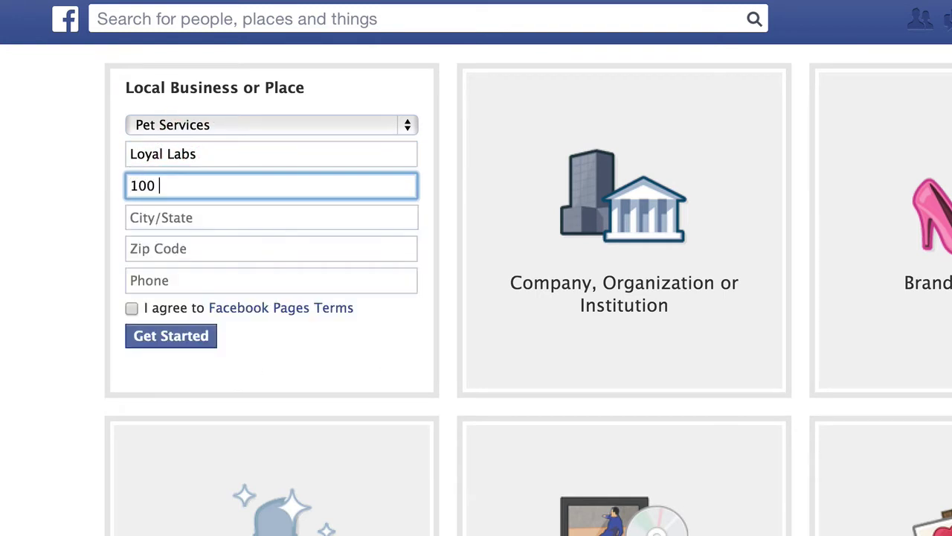
pyautogui.write('Main Street')
pyautogui.press('Tab')
pyautogui.write('Cambrid')
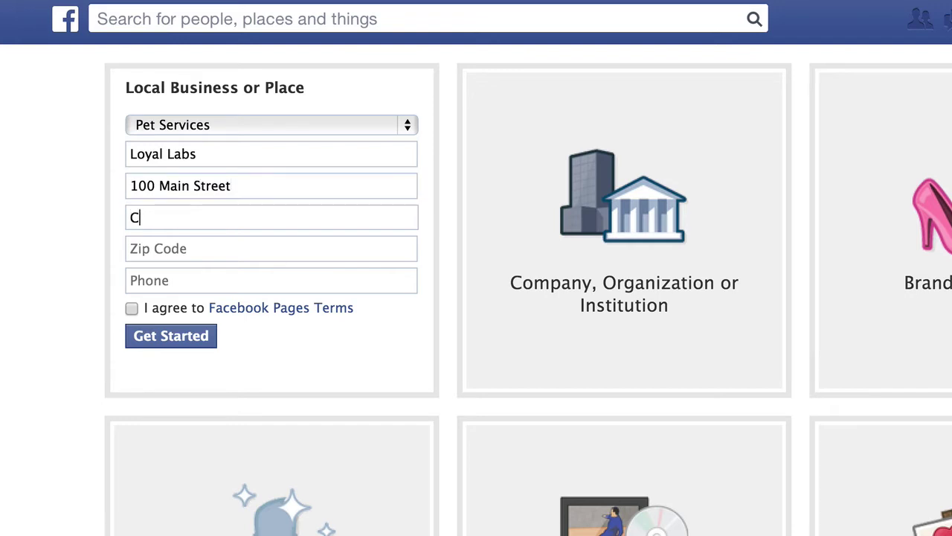
pyautogui.click(168, 244)
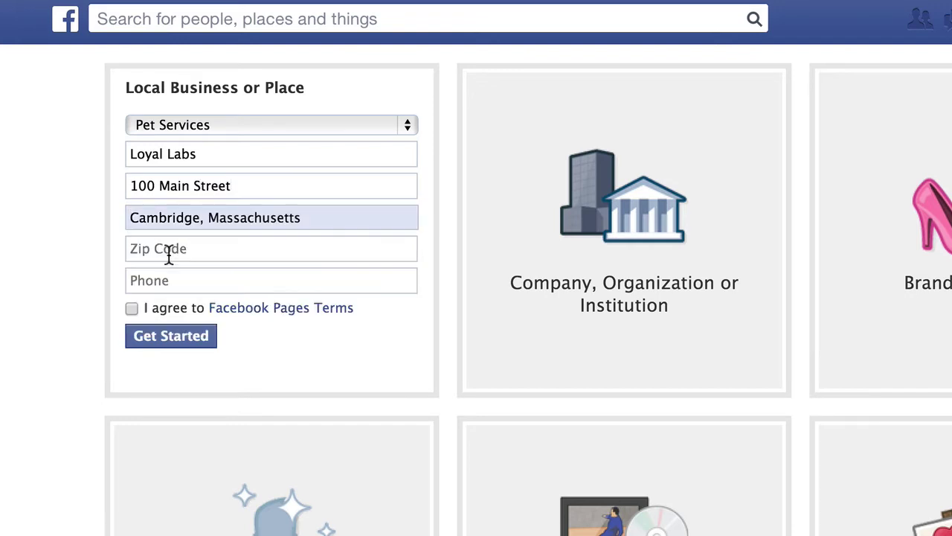
# Step: Fill in the business zip code and phone number, and submit the form with the Facebook Pages Terms accepted
pyautogui.click(168, 250)
pyautogui.write('02138')
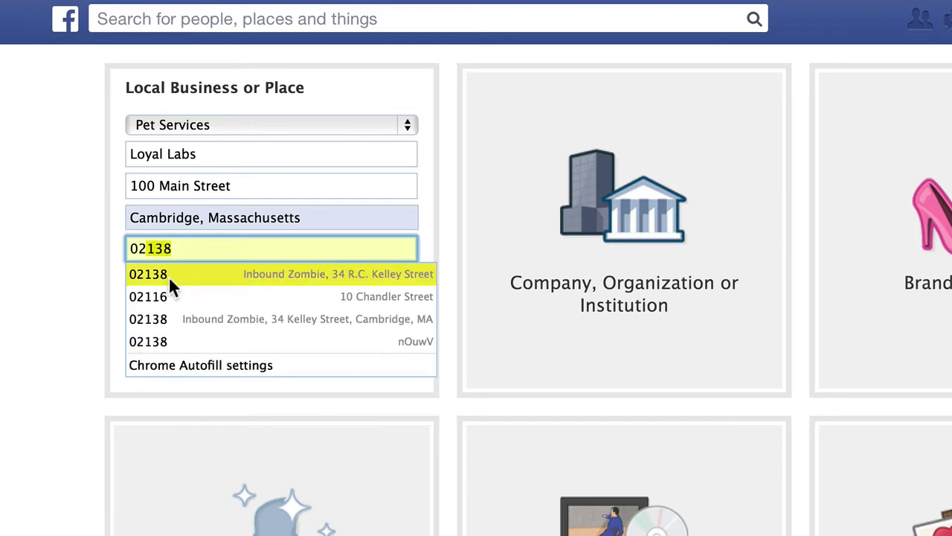
pyautogui.click(163, 275)
pyautogui.click(158, 282)
pyautogui.click(132, 308)
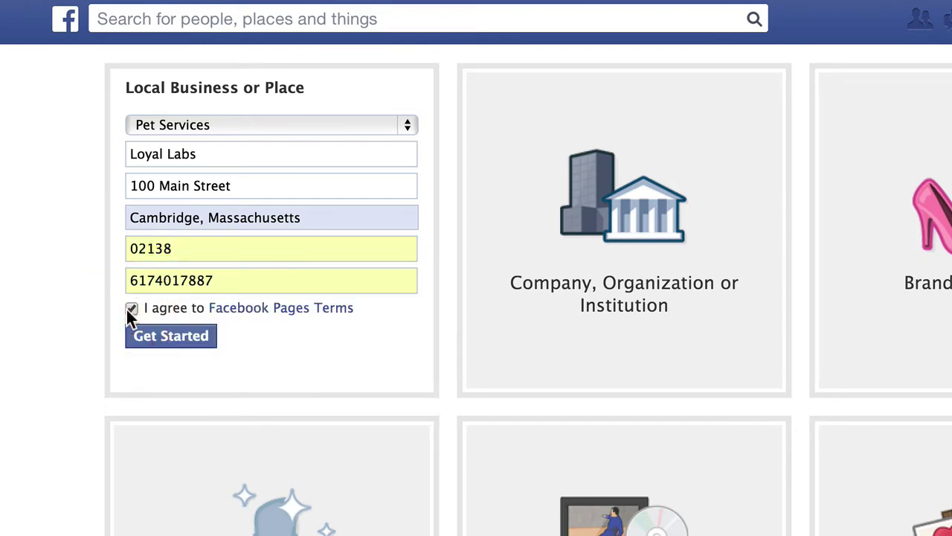
pyautogui.click(149, 342)
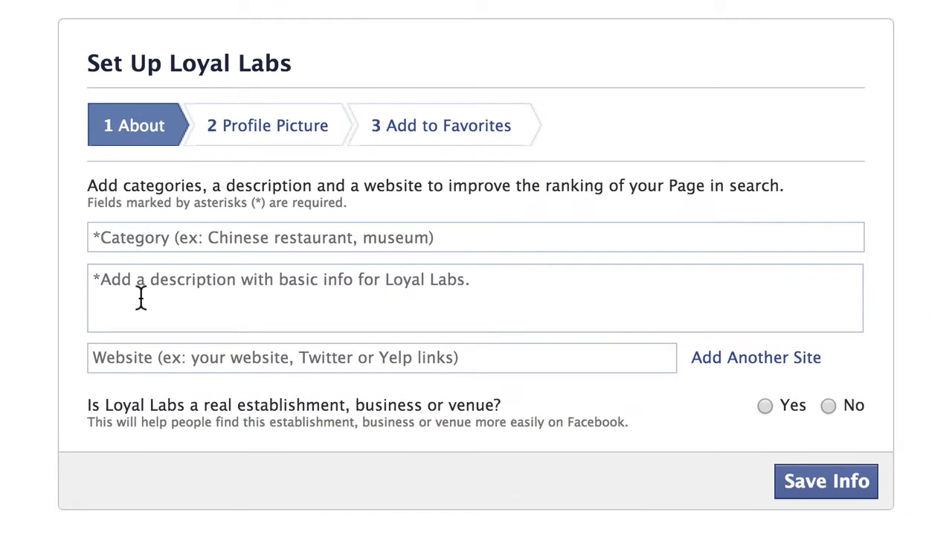
# Step: Add the categories Animal Shelter, Dog Training and Pet Groomer to the Loyal Labs page
pyautogui.click(171, 242)
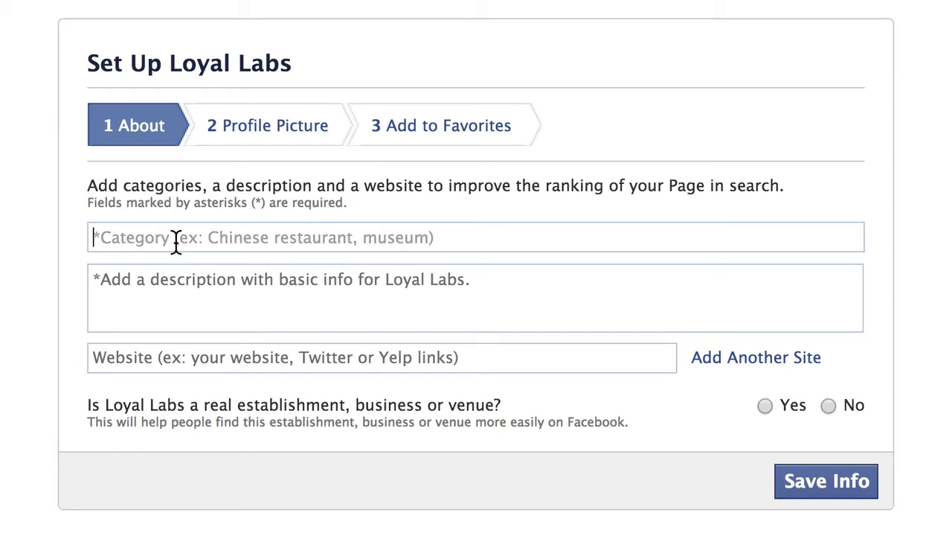
pyautogui.write('anima')
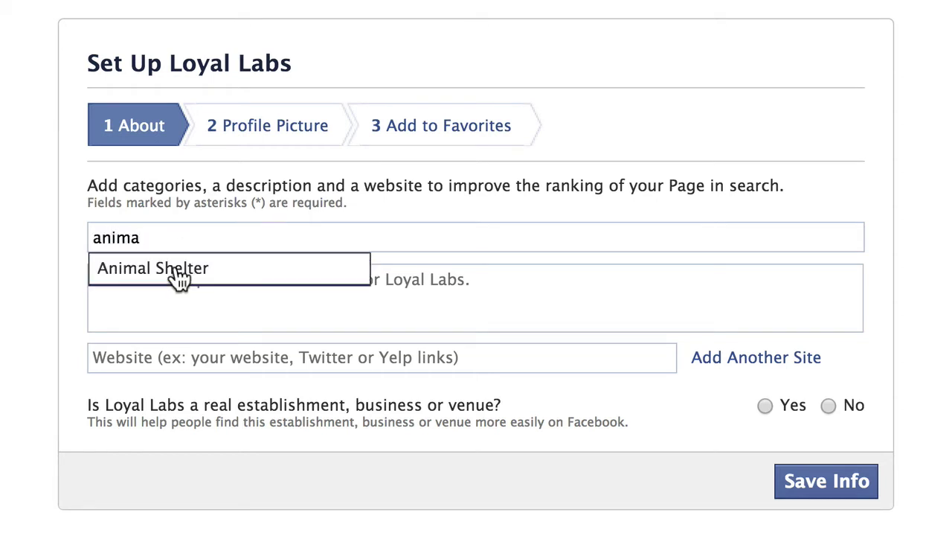
pyautogui.click(179, 275)
pyautogui.write('do')
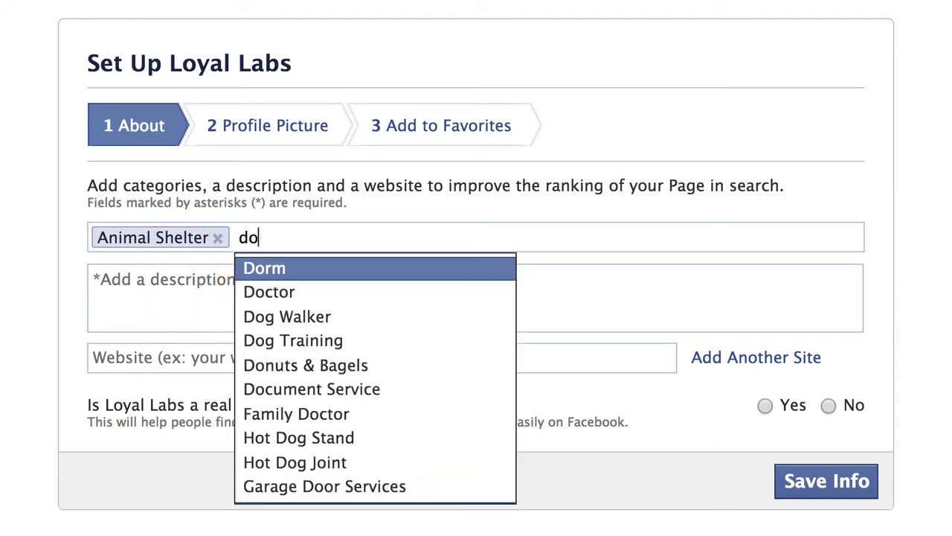
pyautogui.write('g')
pyautogui.click(318, 297)
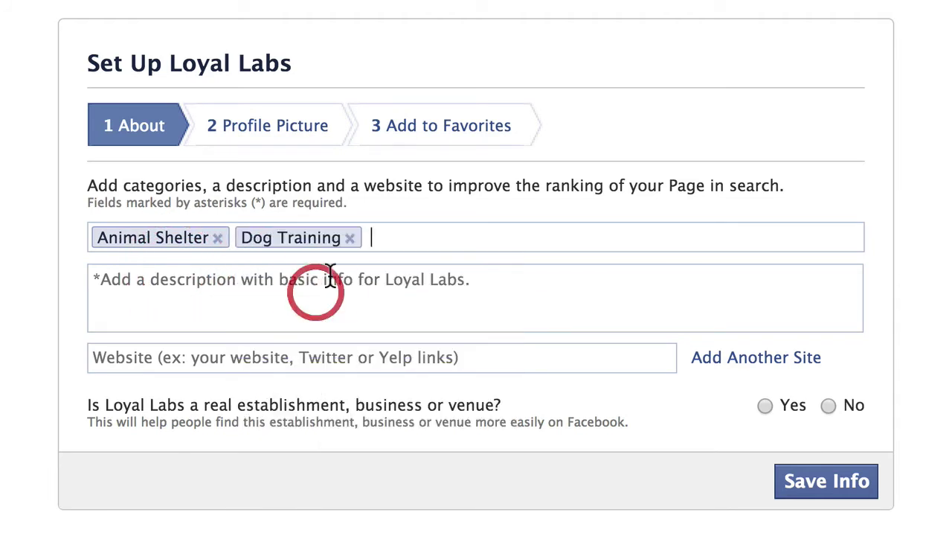
pyautogui.write('p')
pyautogui.press('Return')
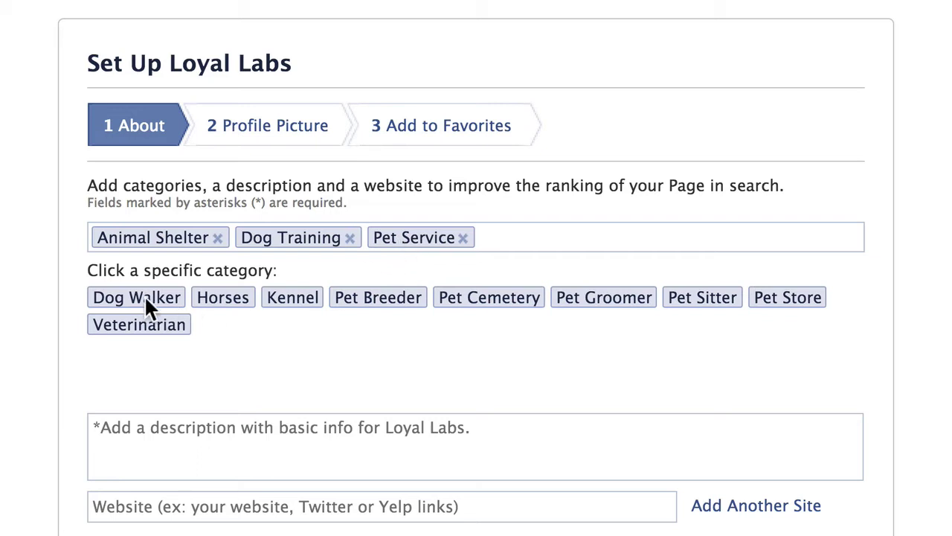
pyautogui.click(619, 298)
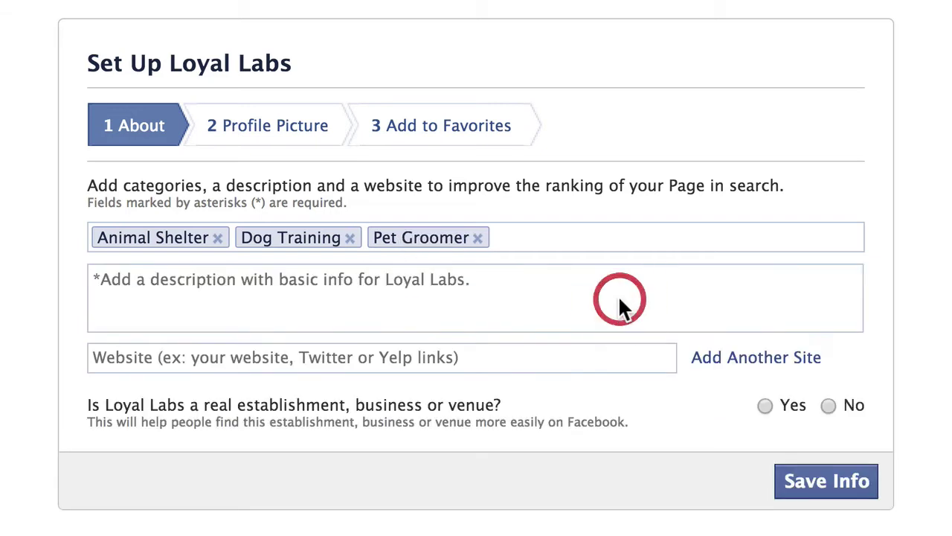
# Step: Enter the description "Boston-based animal shelter, specializing in labrador retrievers. Apply online or in person to adopt a beautiful puppy or adult."
pyautogui.click(208, 292)
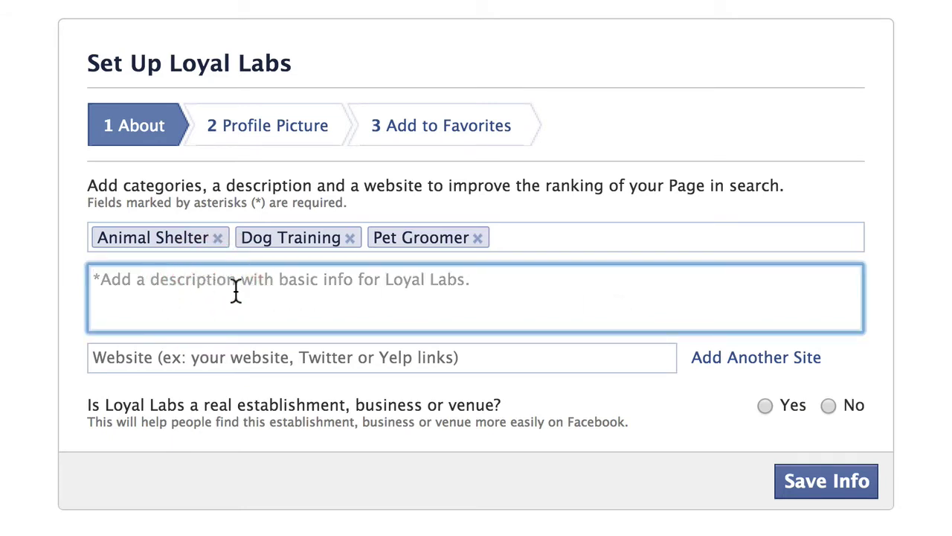
pyautogui.write('Boston-based animal shelter, specializing in labrador retrievers. Apply online or in person to adopt a beautiful puppy or adult.')
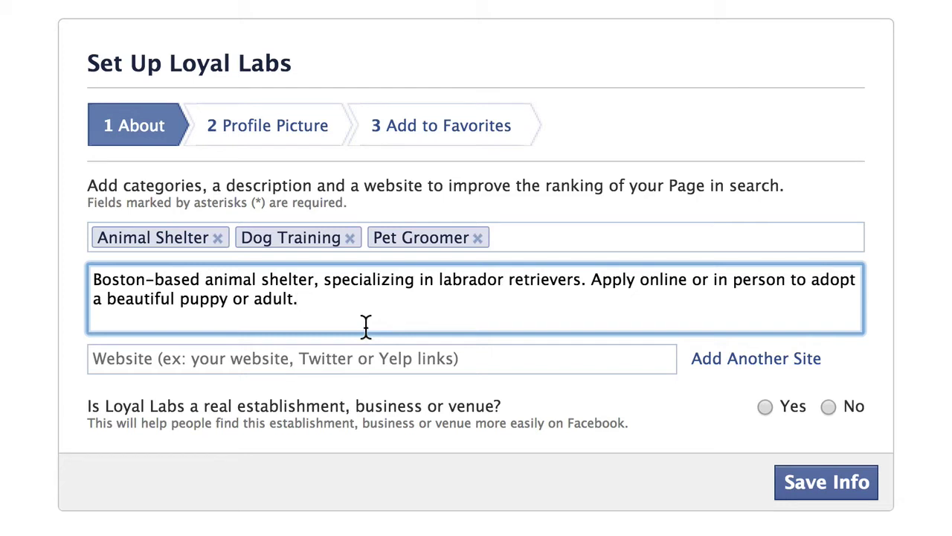
pyautogui.click(255, 350)
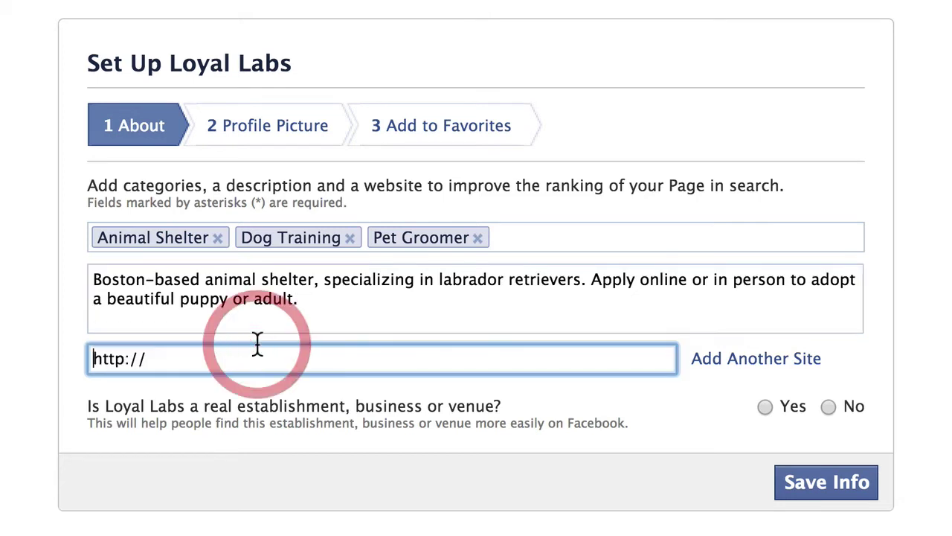
pyautogui.write('loyallabs.org')
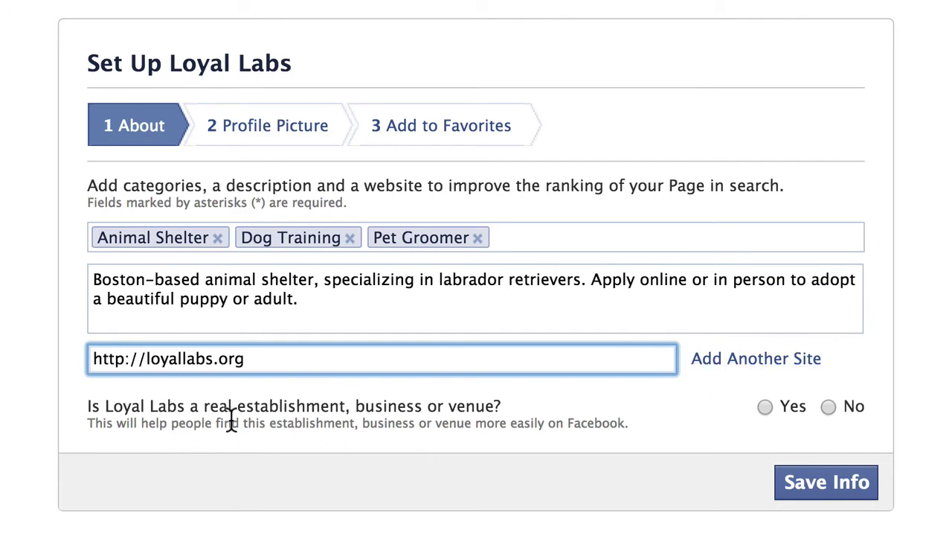
pyautogui.click(767, 407)
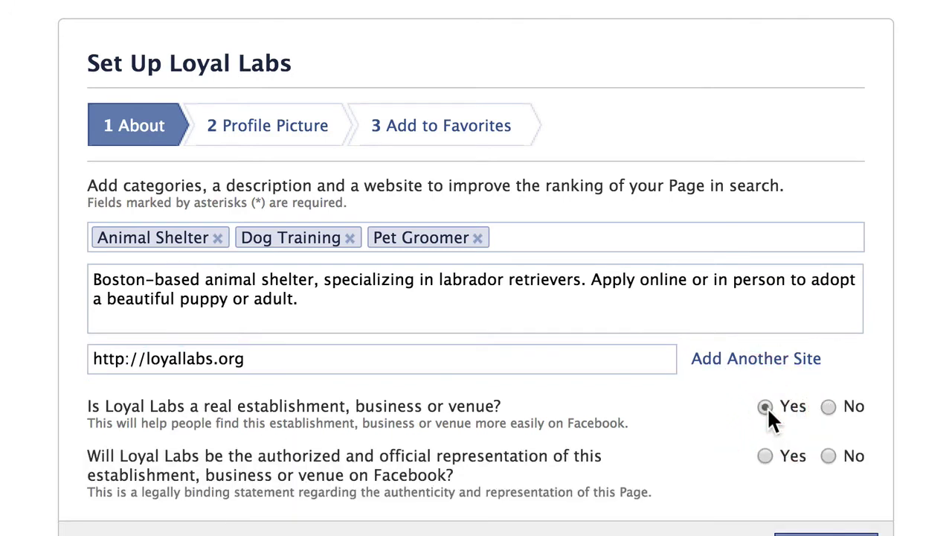
pyautogui.click(766, 454)
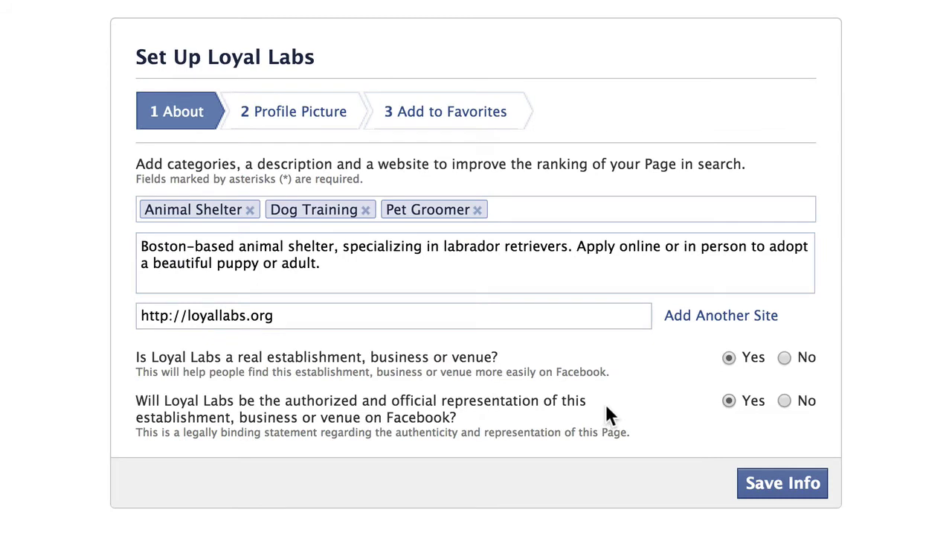
pyautogui.click(781, 487)
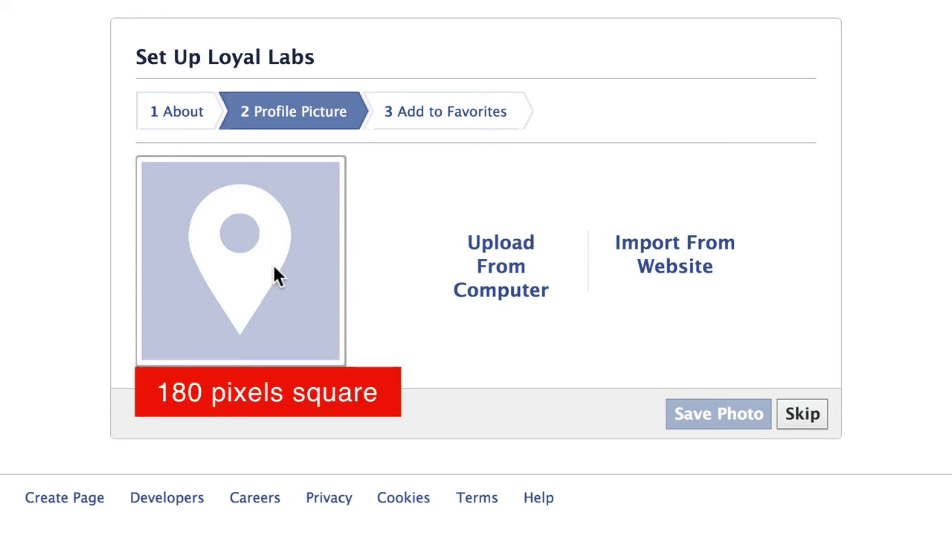
# Step: Upload Loyal-Labs-Profile-Picture.png from the computer as the page's profile picture and save the photo
pyautogui.click(511, 255)
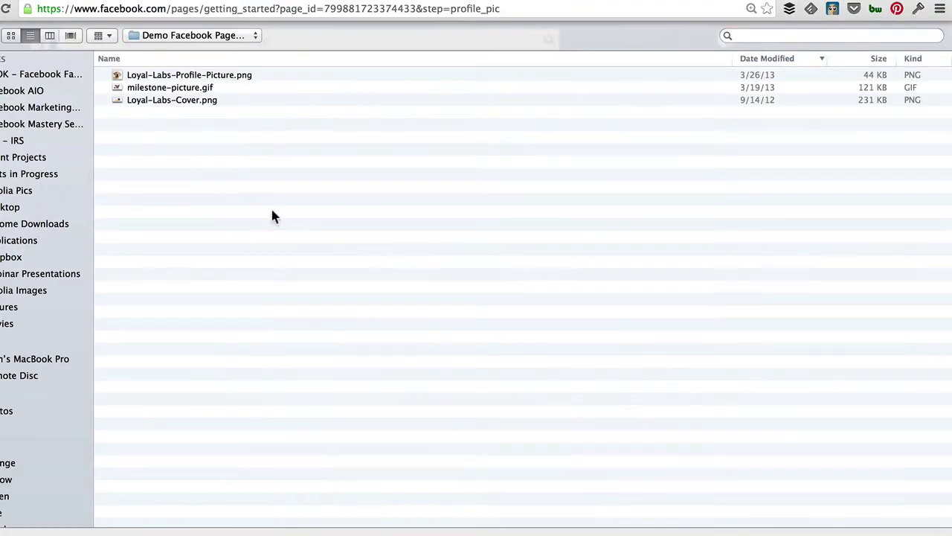
pyautogui.click(119, 76)
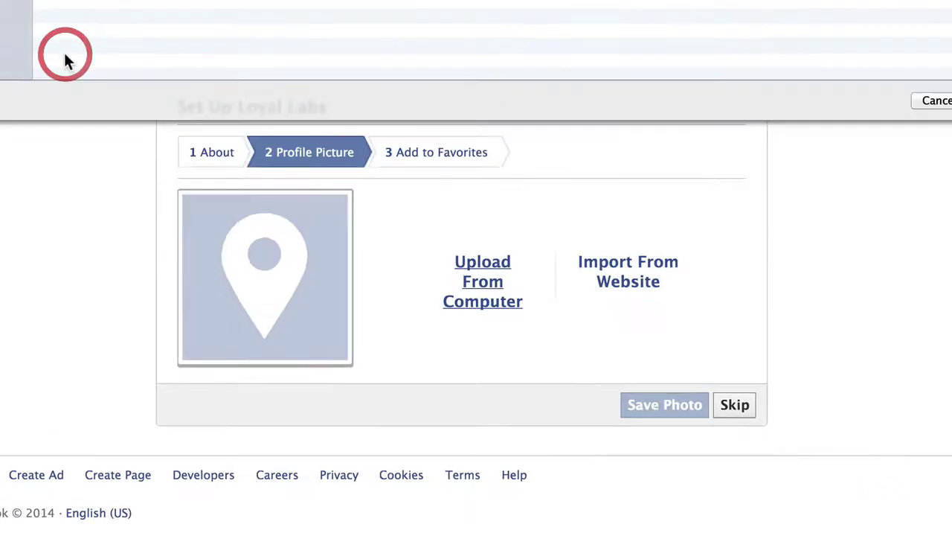
pyautogui.click(740, 403)
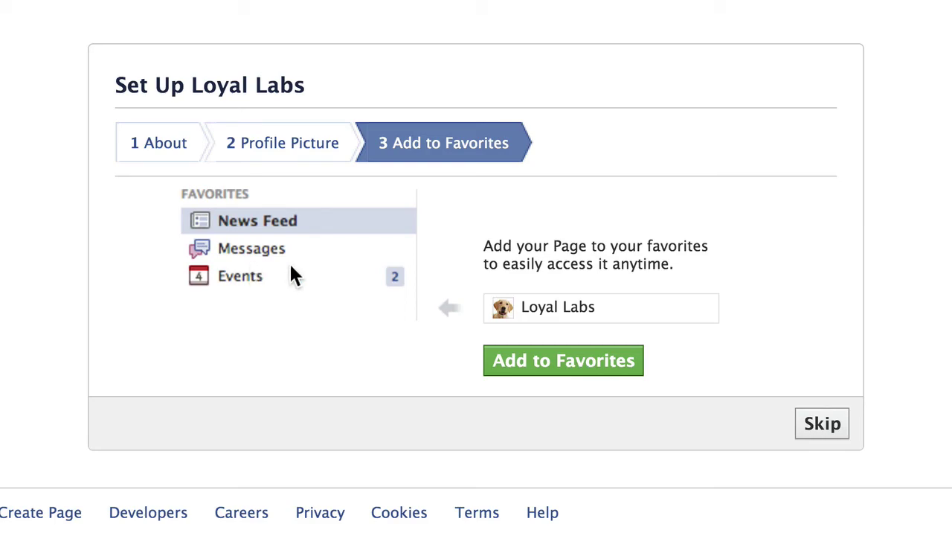
# Step: Skip adding the page to favorites and go to the cover area of the new Loyal Labs page
pyautogui.click(822, 417)
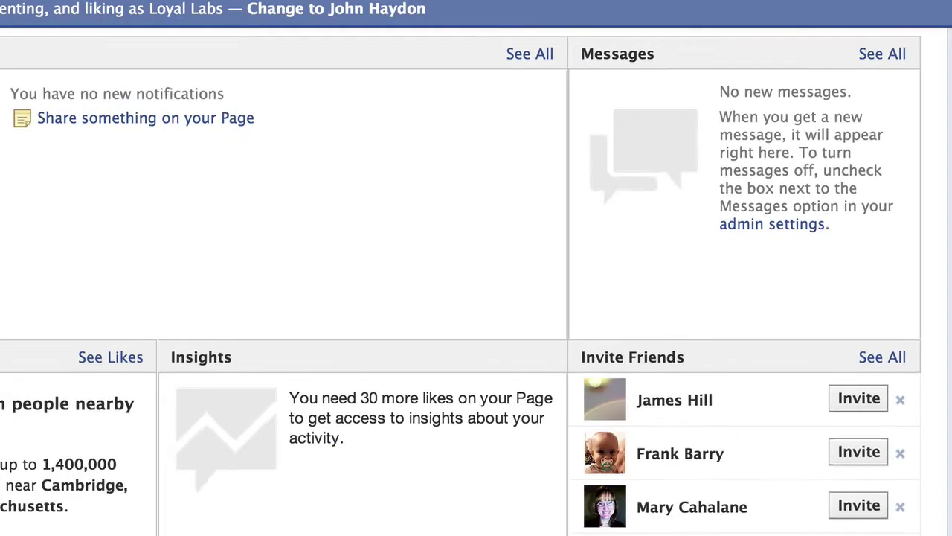
pyautogui.scroll(-5, 476, 298)
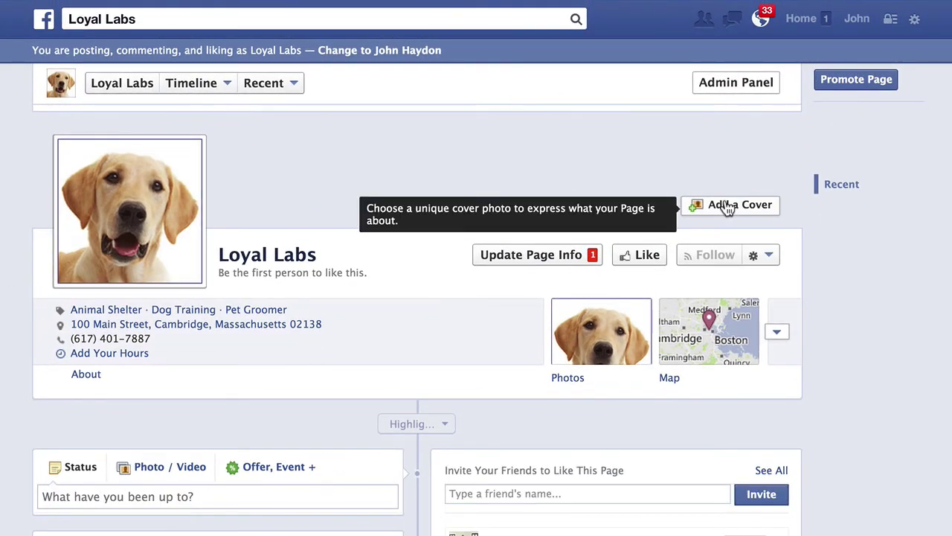
# Step: Acknowledge the cover photo guidelines and upload an image from the computer as the Loyal Labs page's cover photo
pyautogui.click(727, 208)
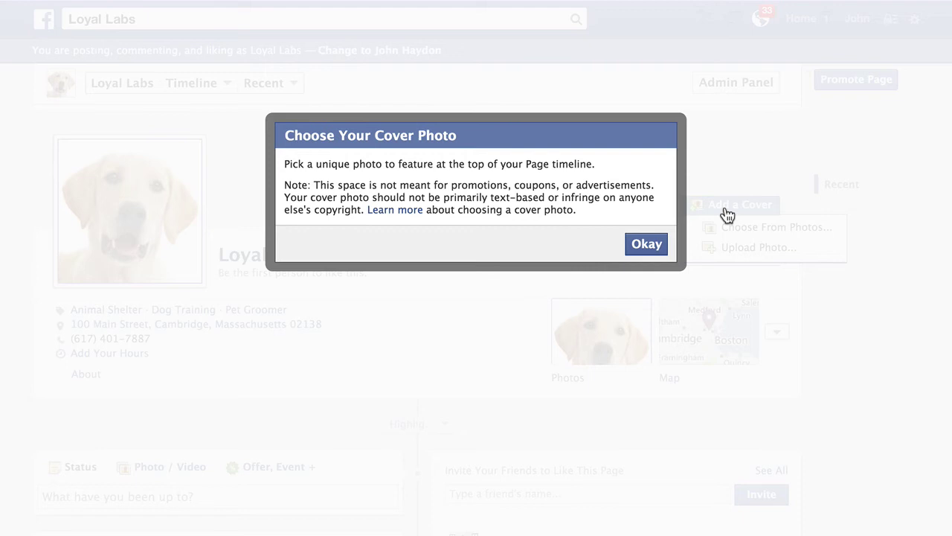
pyautogui.click(646, 245)
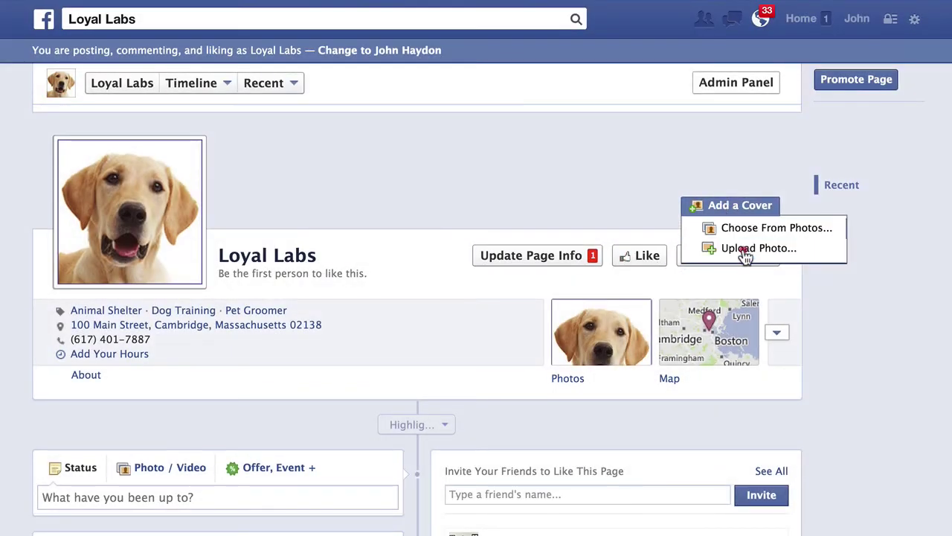
pyautogui.click(741, 248)
pyautogui.doubleClick(123, 85)
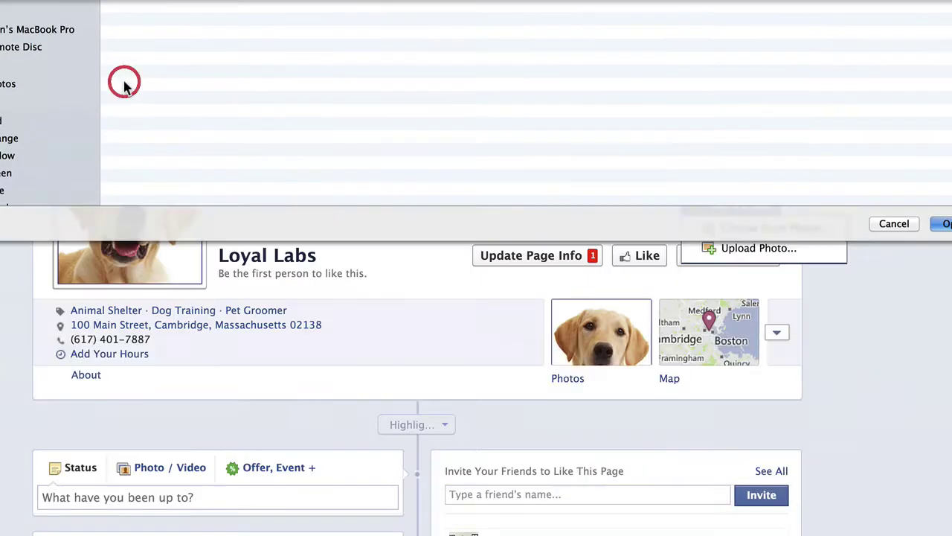
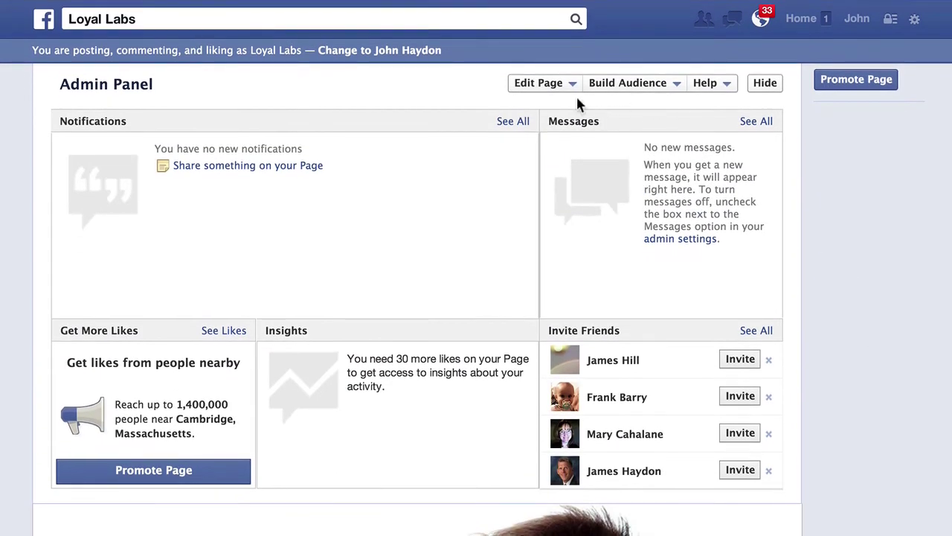
# Step: Go from the admin panel to the Loyal Labs page's editable settings
pyautogui.click(542, 83)
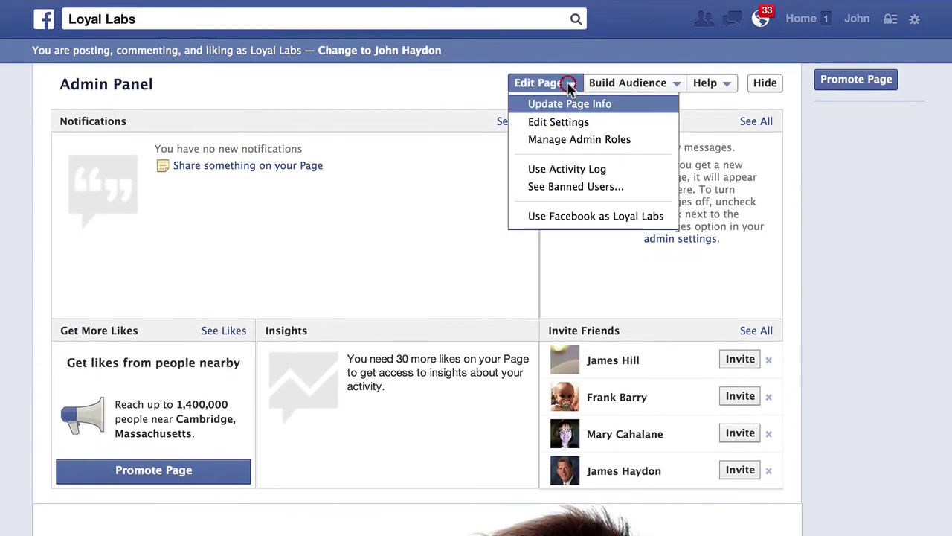
pyautogui.click(547, 84)
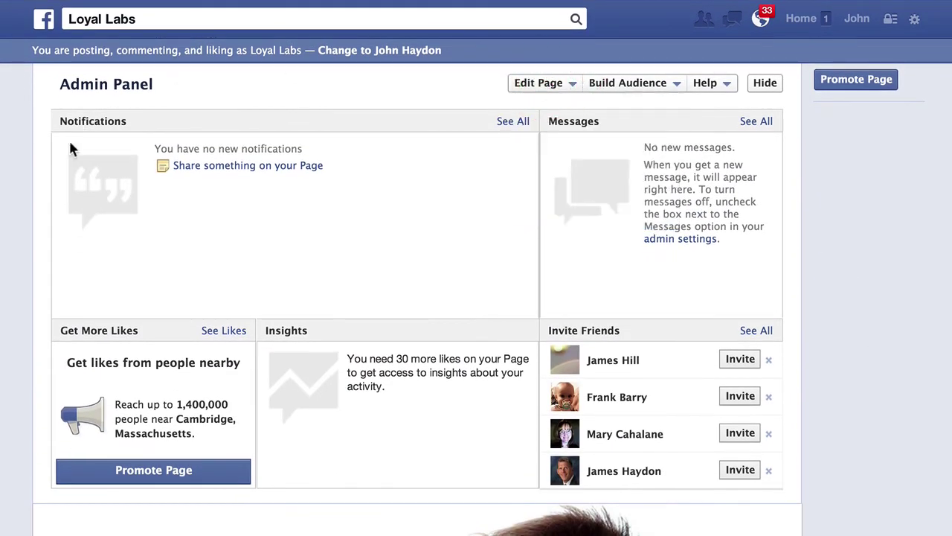
pyautogui.scroll(-5, 19, 197)
pyautogui.scroll(5, 18, 196)
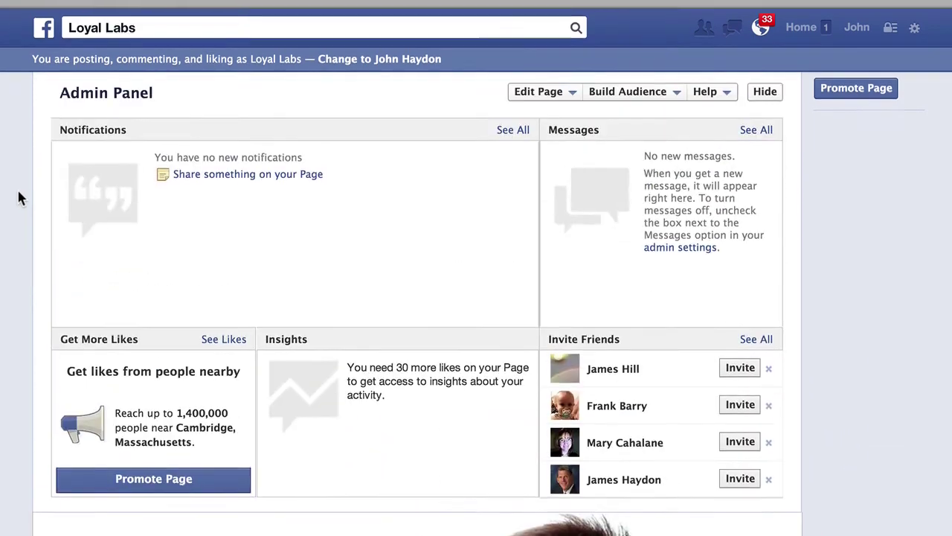
pyautogui.click(548, 82)
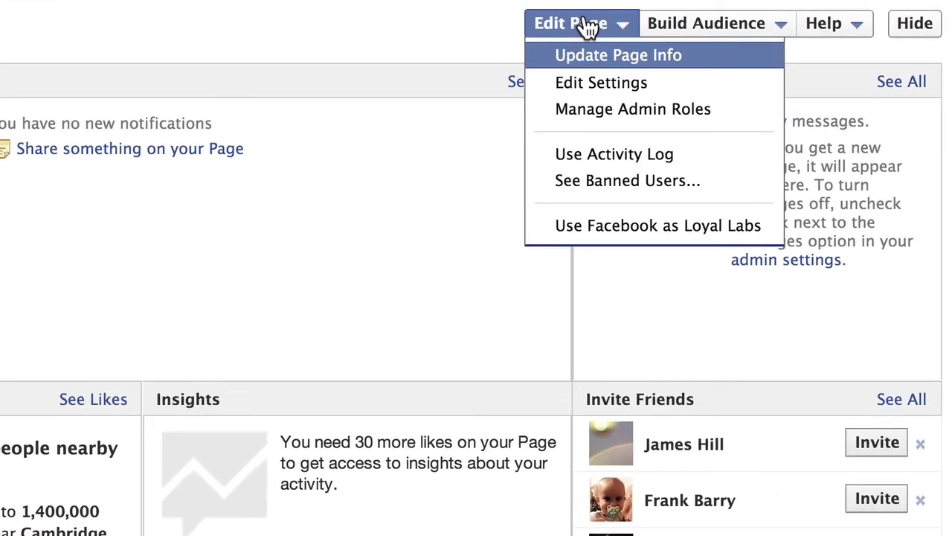
pyautogui.click(606, 84)
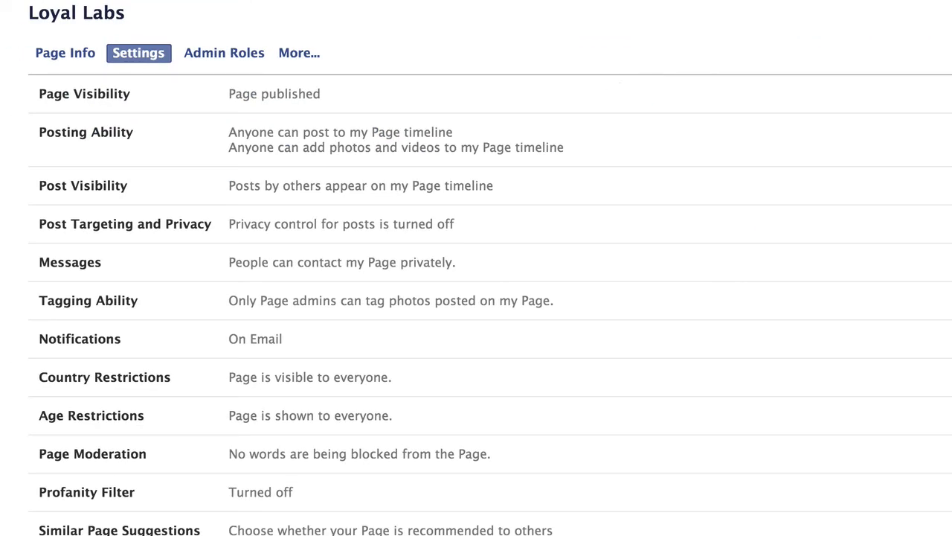
# Step: Examine the Posting Ability options that let everyone post and add photos and videos to the page's timeline
pyautogui.click(189, 131)
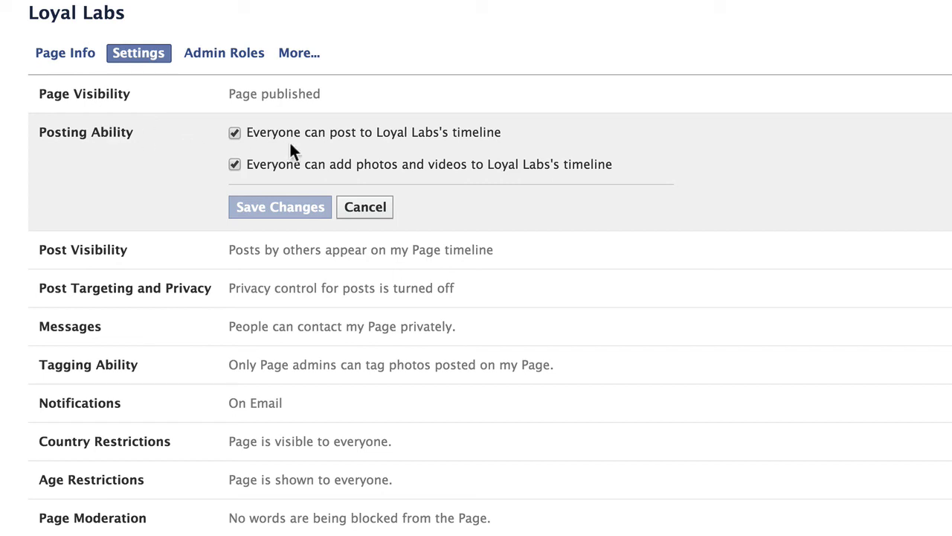
pyautogui.click(235, 131)
pyautogui.click(233, 163)
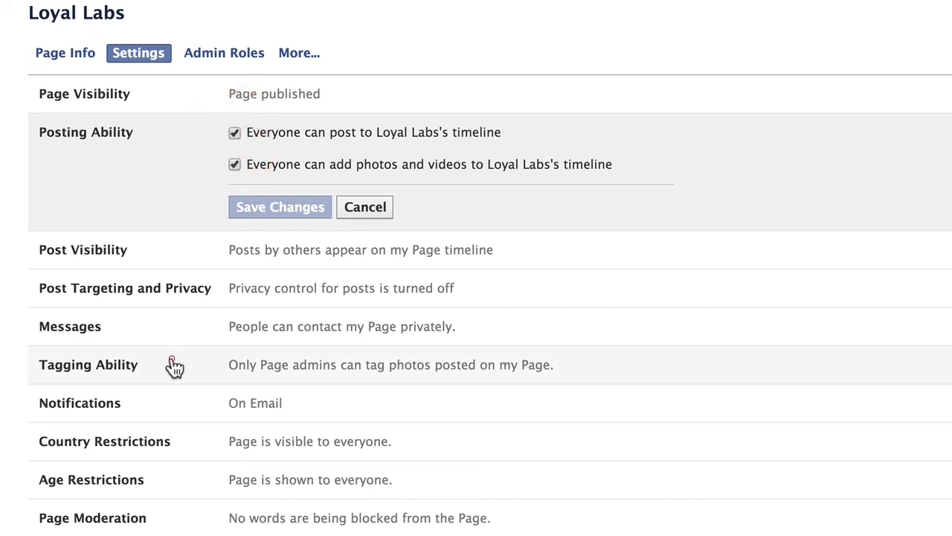
# Step: Try the Tagging Ability option that allows others to tag photos posted by Loyal Labs
pyautogui.click(170, 364)
pyautogui.click(234, 302)
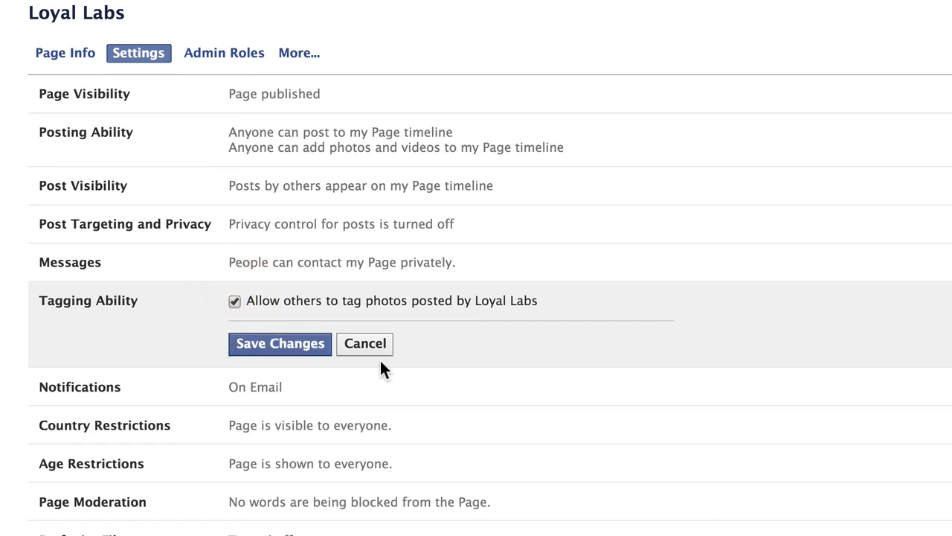
# Step: Examine the Replies and Similar Page Suggestions options, closing each without saving changes
pyautogui.scroll(-5, 312, 447)
pyautogui.click(265, 515)
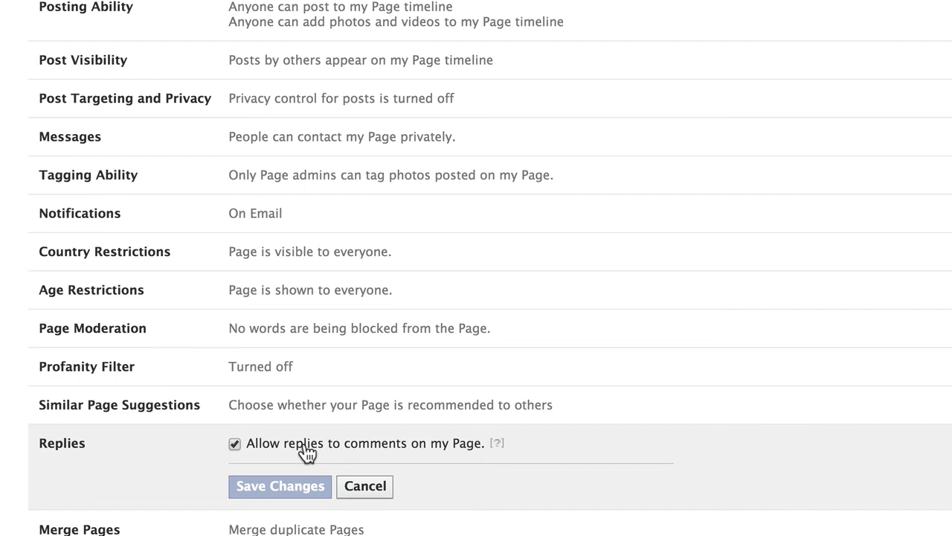
pyautogui.click(355, 484)
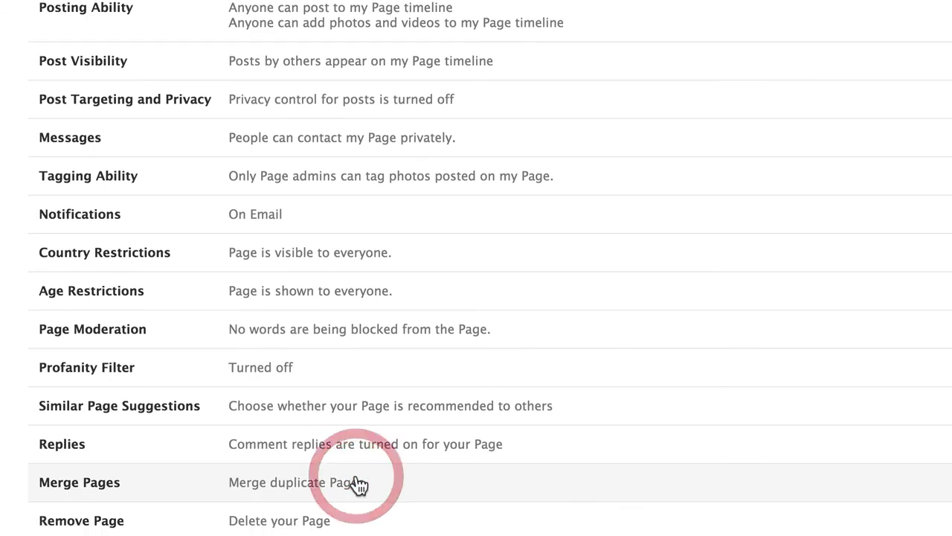
pyautogui.click(376, 404)
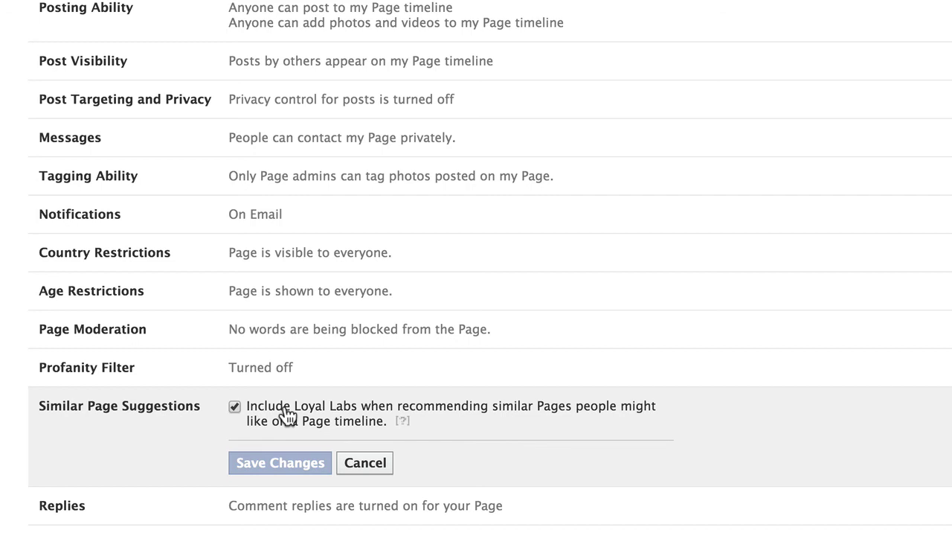
pyautogui.click(372, 467)
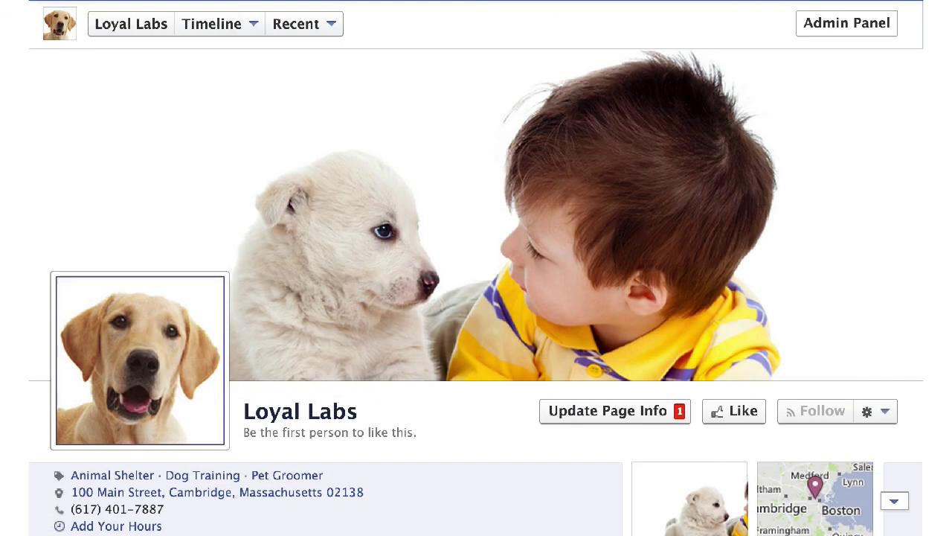